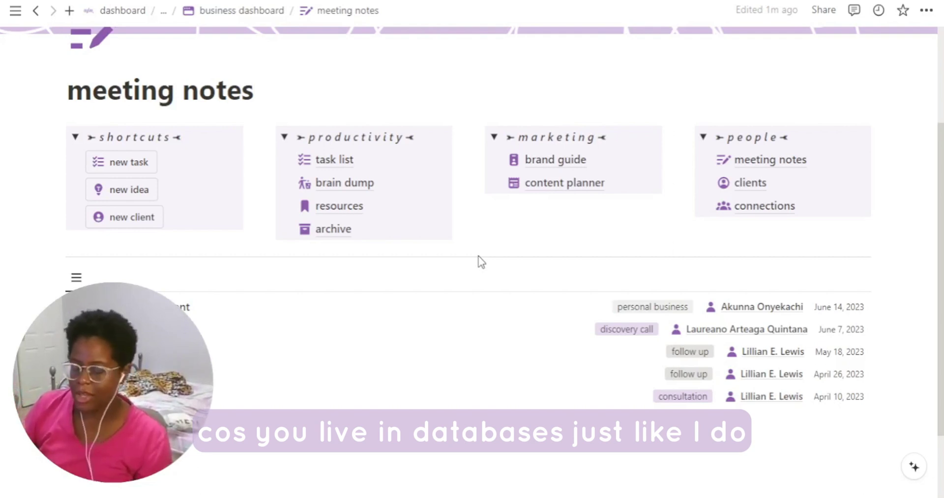
Open the financial advisement entry and view its hidden parent pages in the breadcrumb
click(181, 306)
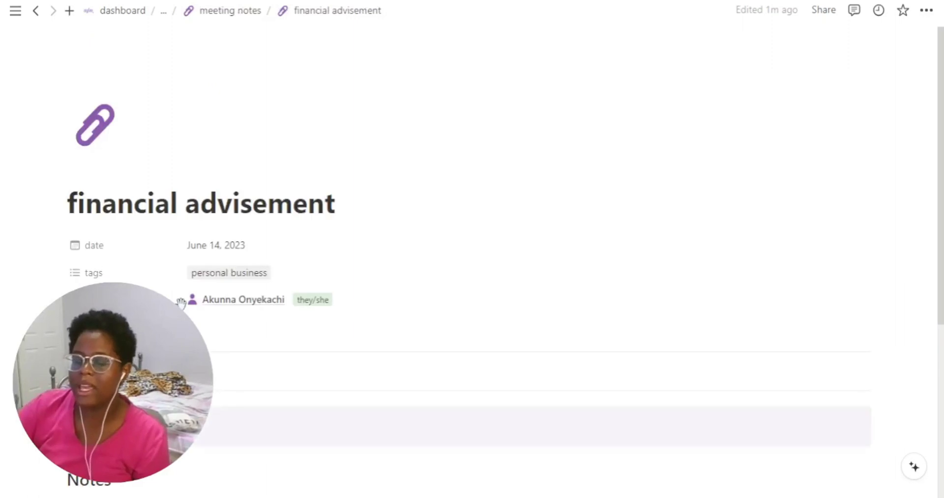
scroll(259, 166, down, 2)
scroll(258, 167, down, 1)
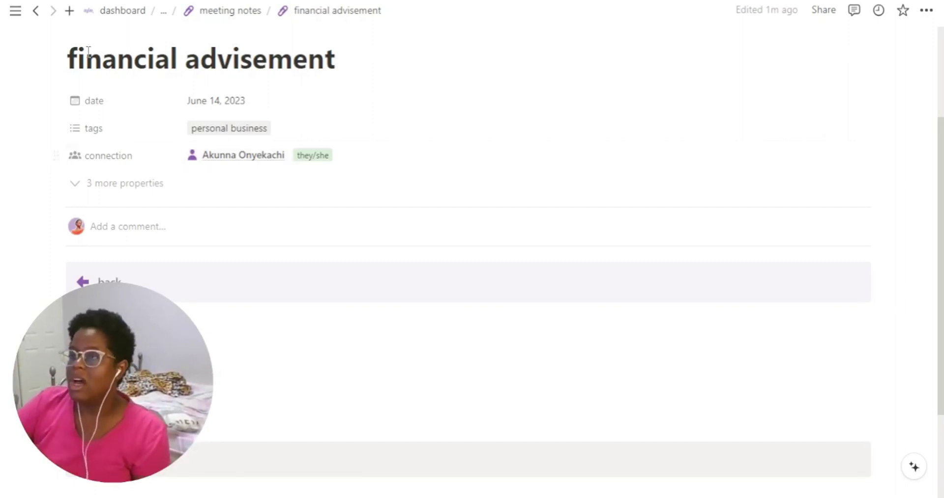
click(168, 11)
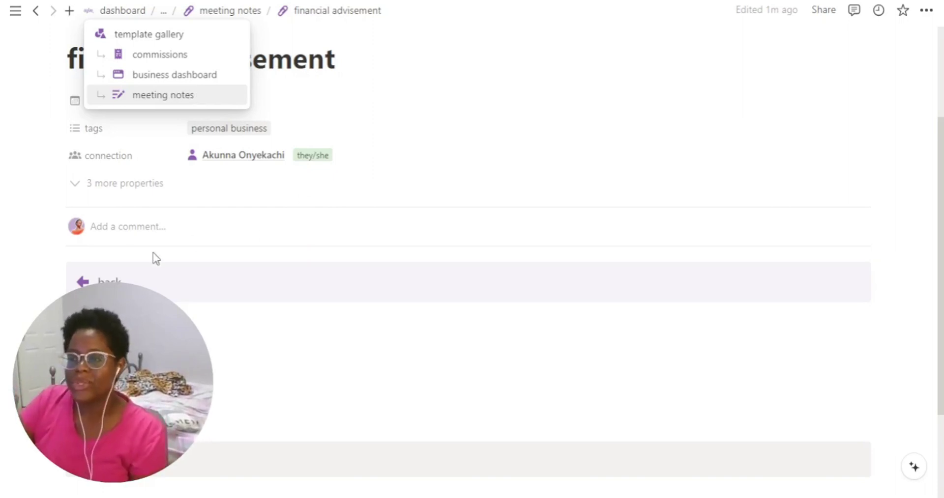
click(108, 279)
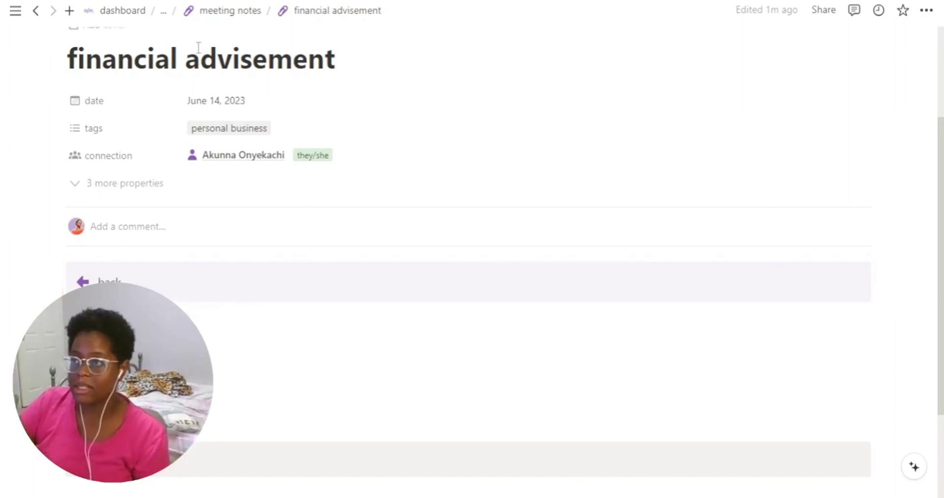
Return to the meeting notes database and scroll to its list of five meetings
click(203, 21)
click(221, 15)
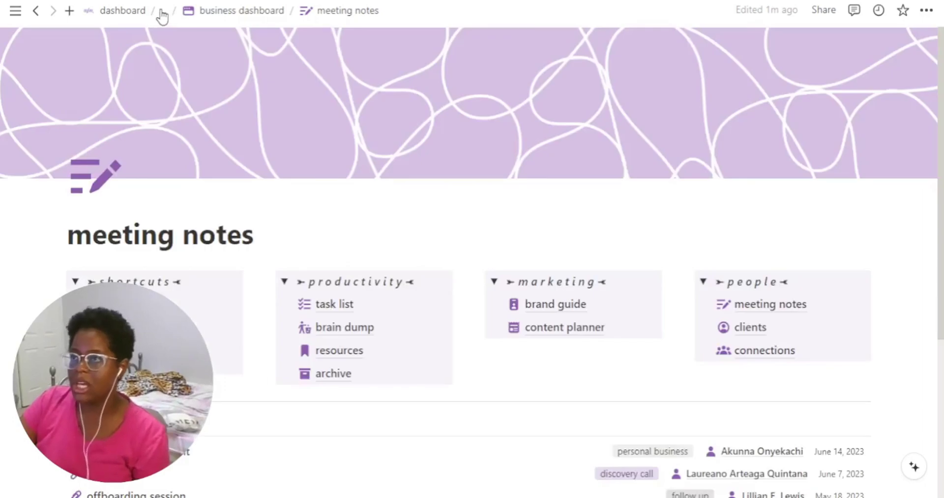
click(162, 13)
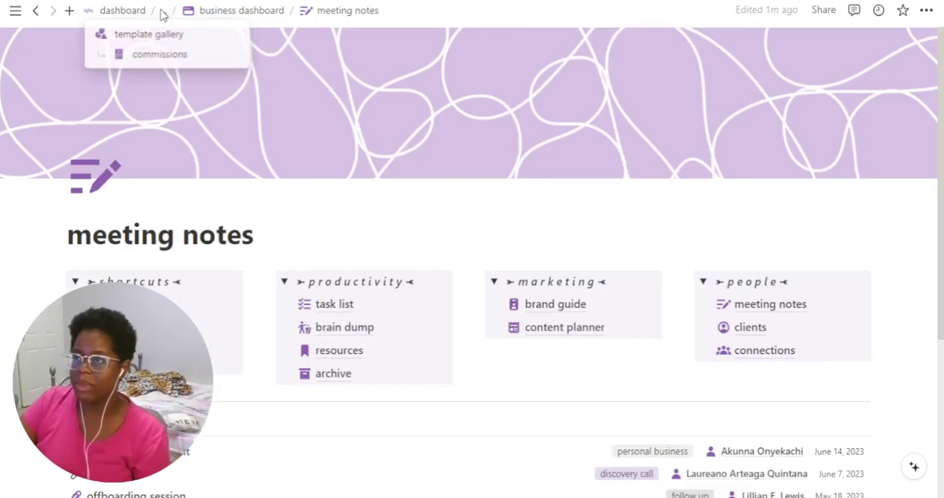
click(426, 240)
scroll(390, 266, down, 2)
scroll(389, 266, down, 1)
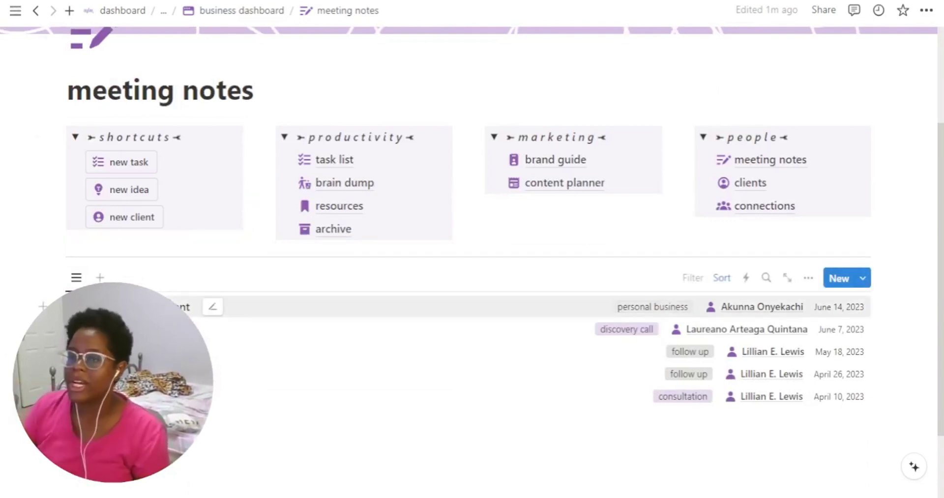
Reopen the financial advisement entry and add an empty block below its back callout
click(147, 307)
scroll(276, 249, down, 4)
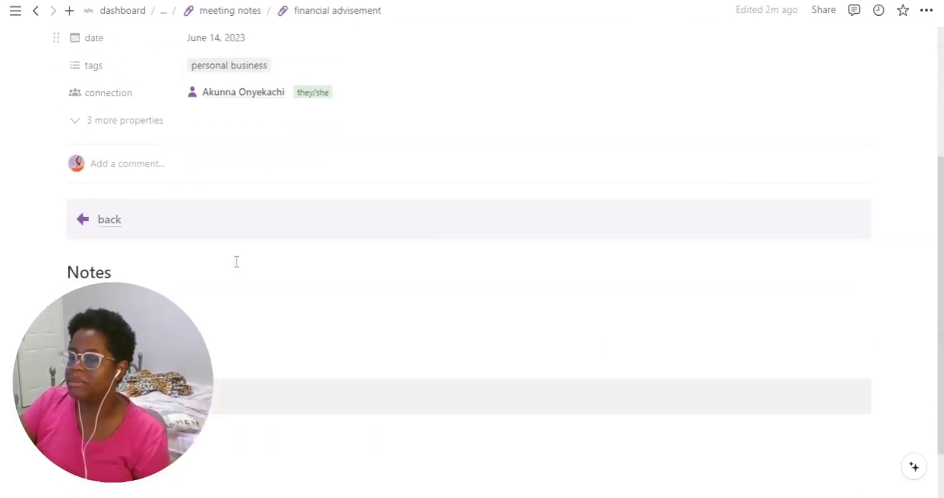
click(38, 199)
click(138, 254)
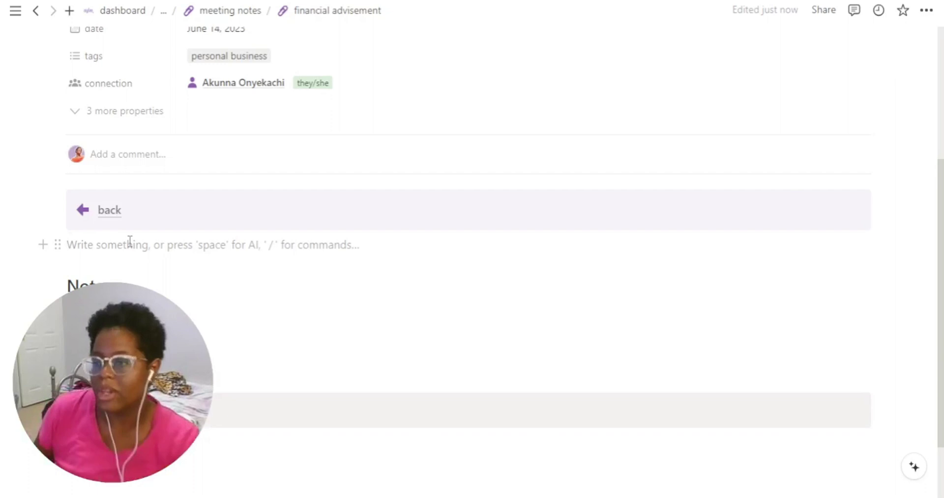
Turn the empty block into a callout reading 'back to meetings'
text(/)
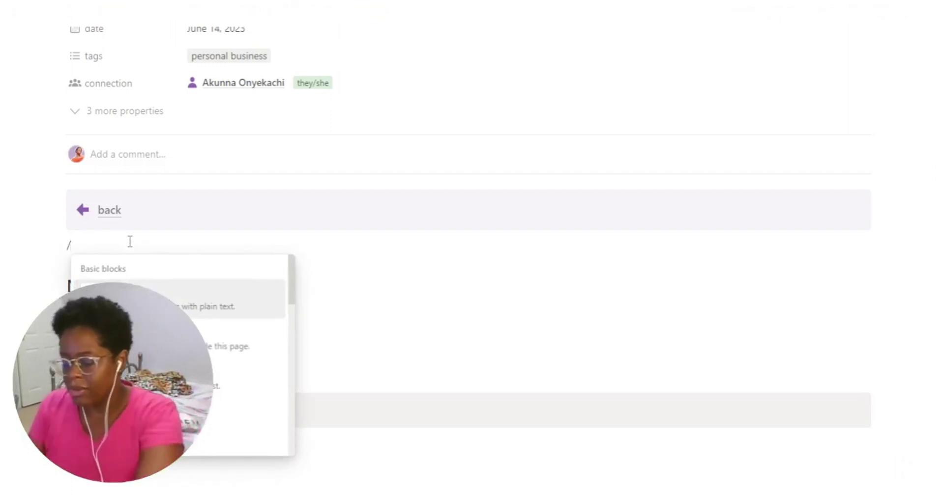
text(callout)
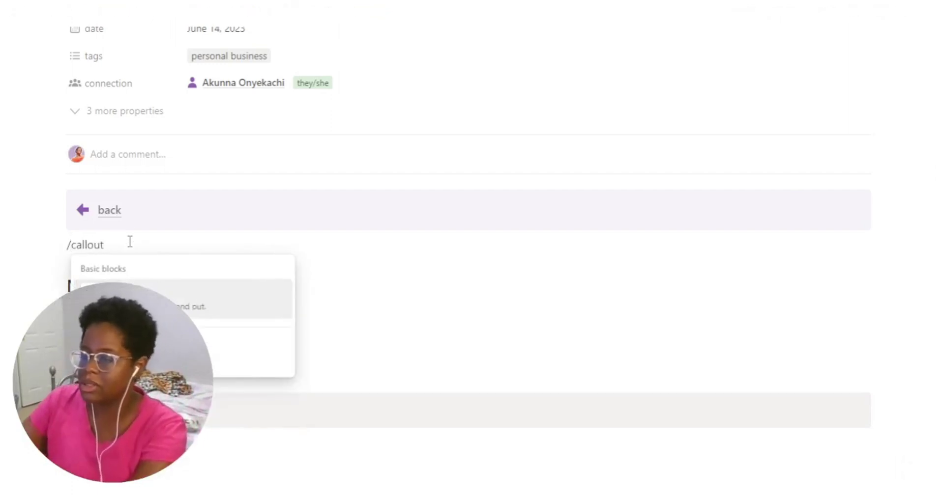
click(191, 296)
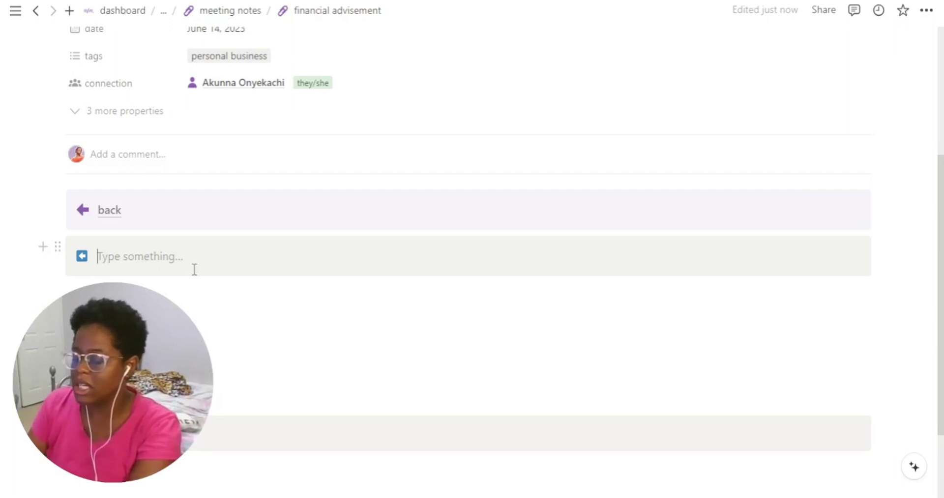
text(back to meetings)
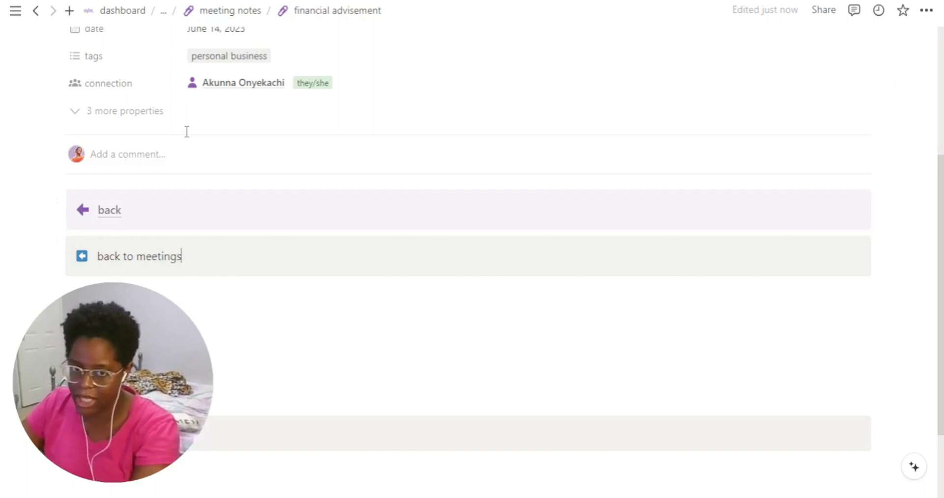
Copy a block link to the divider above the meeting notes database
click(168, 17)
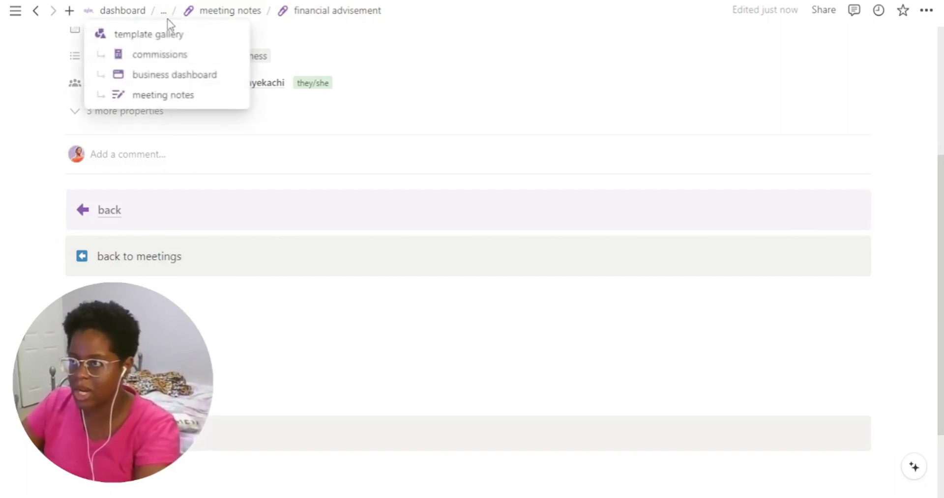
click(194, 95)
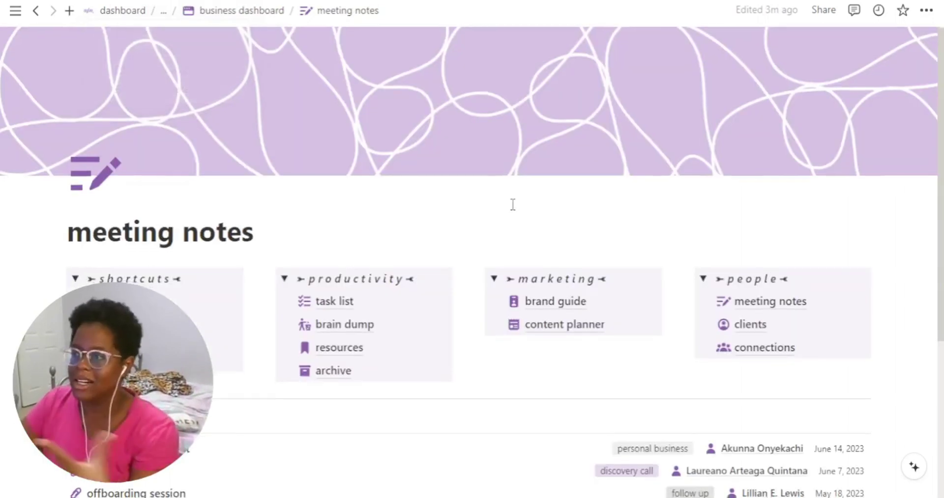
scroll(491, 221, down, 3)
scroll(448, 244, down, 2)
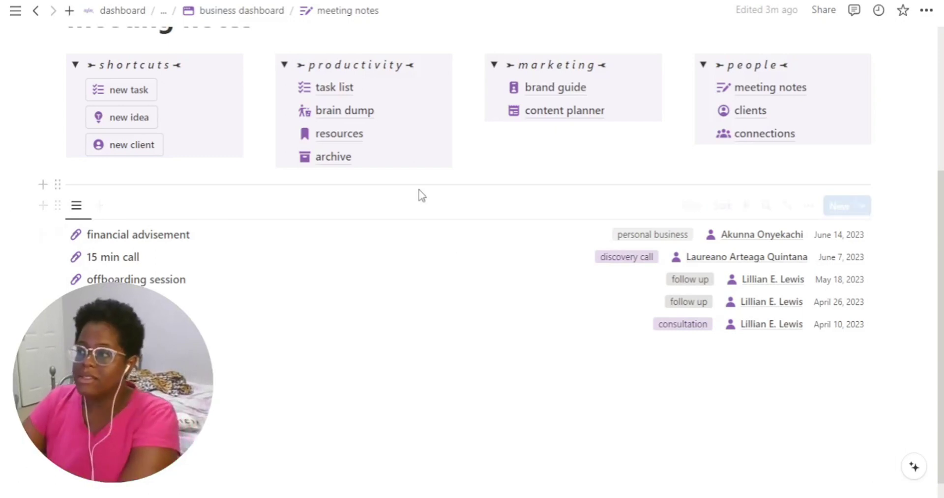
click(56, 183)
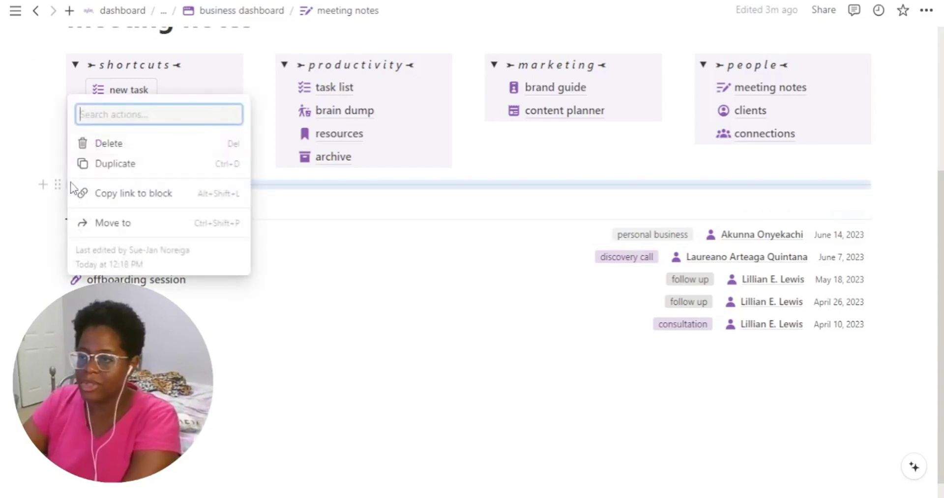
click(143, 192)
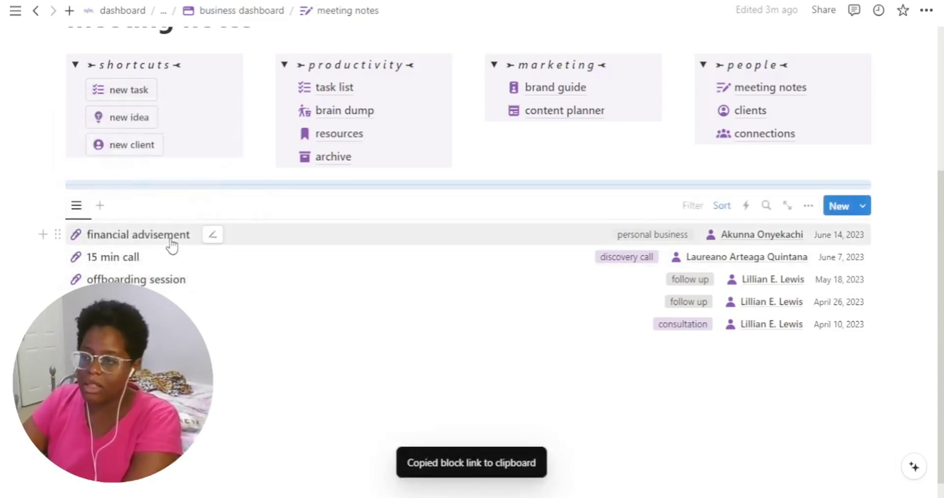
Link the 'back to meetings' callout text to that divider and follow it to test
click(170, 241)
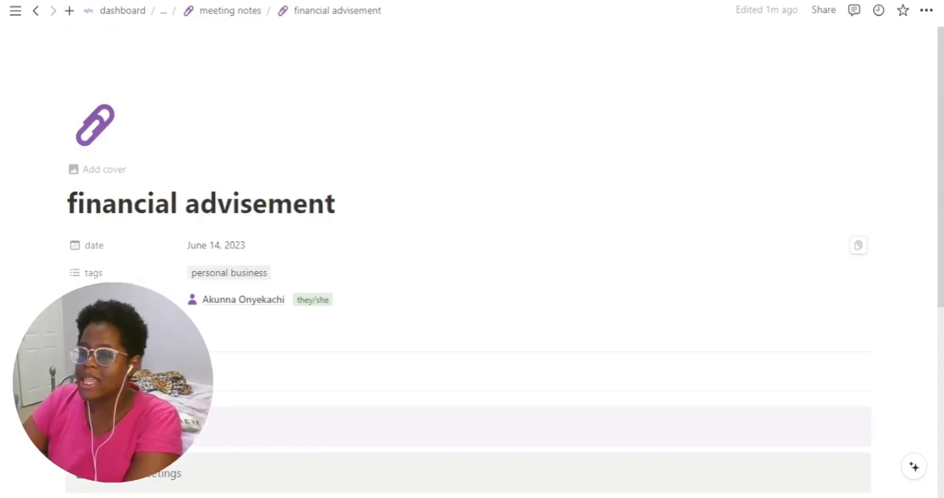
scroll(208, 315, down, 3)
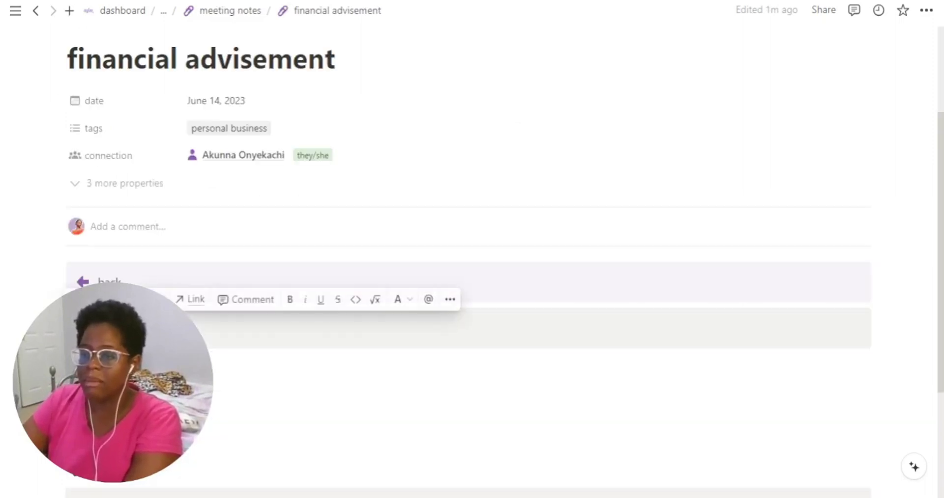
click(235, 324)
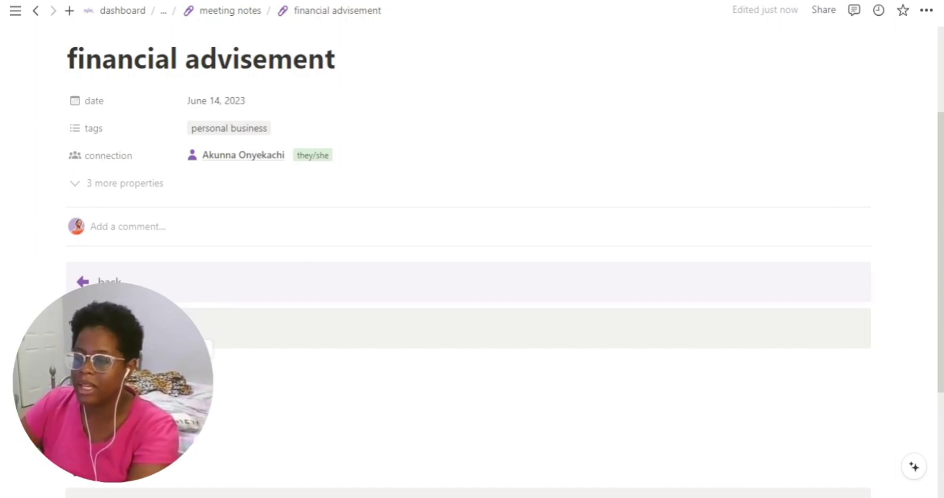
click(103, 282)
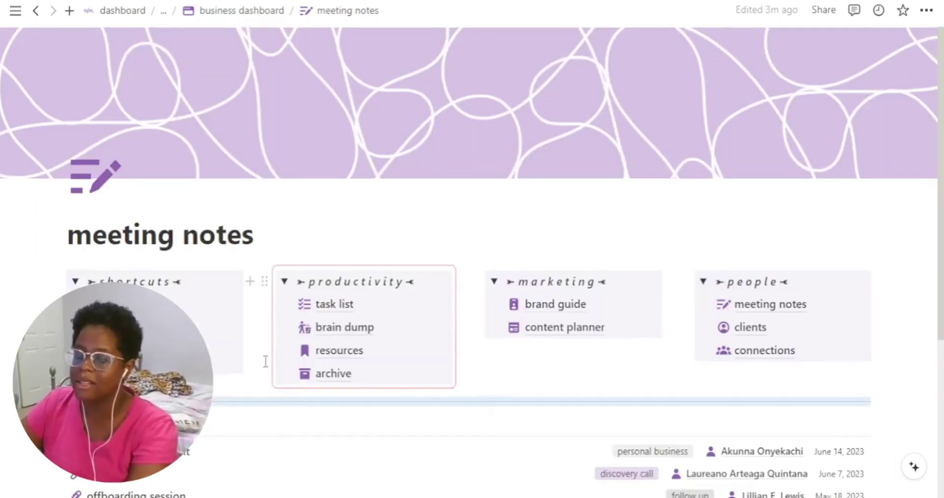
scroll(265, 360, down, 3)
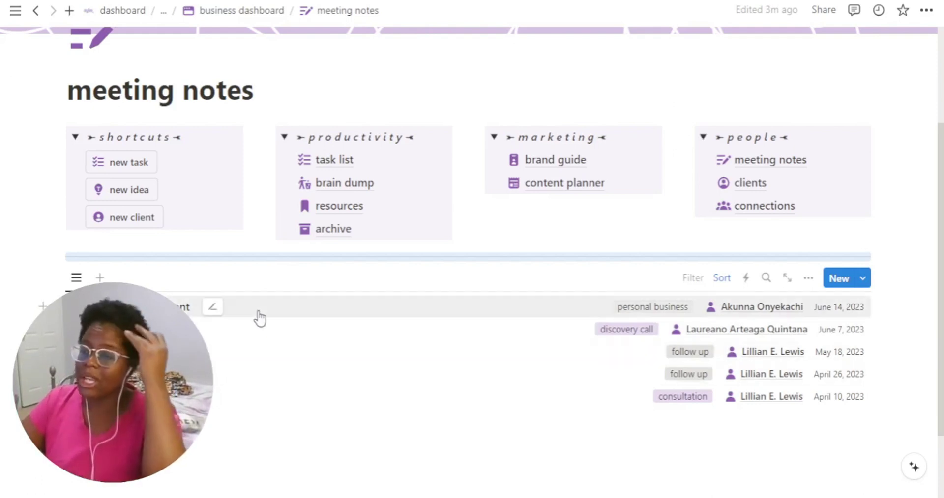
mouse_move(259, 307)
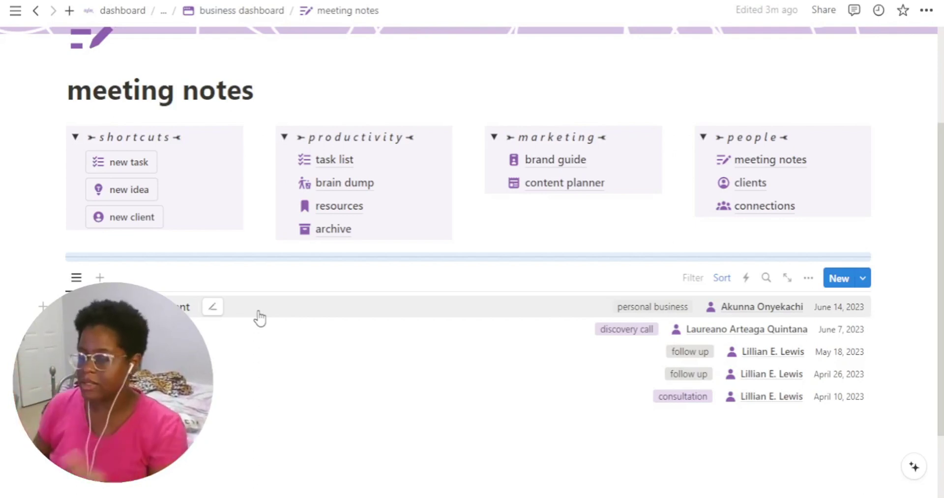
Reopen the financial advisement entry and insert a button block below the callouts
click(177, 307)
scroll(202, 295, down, 3)
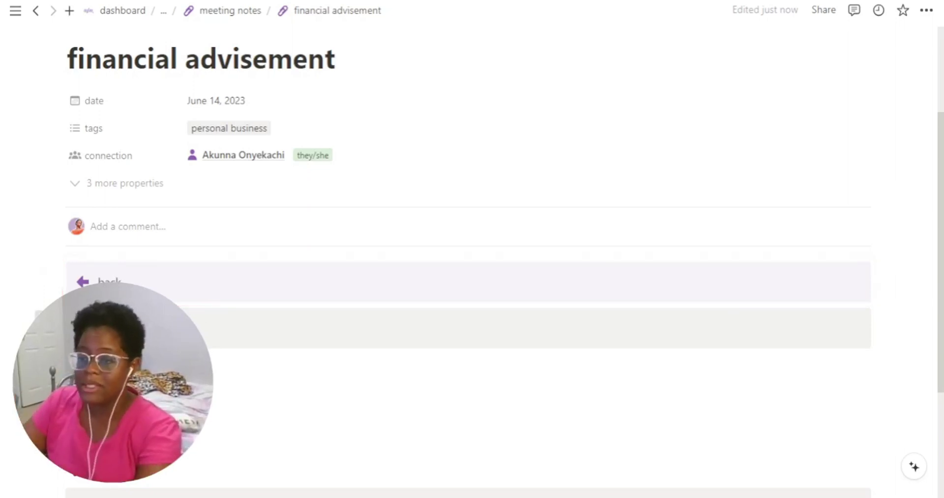
text(/)
key(Return)
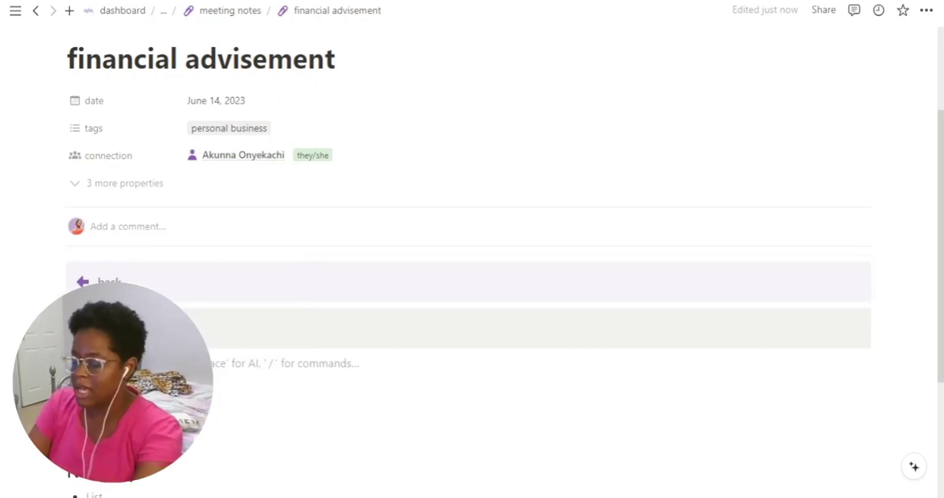
text(/but)
click(229, 335)
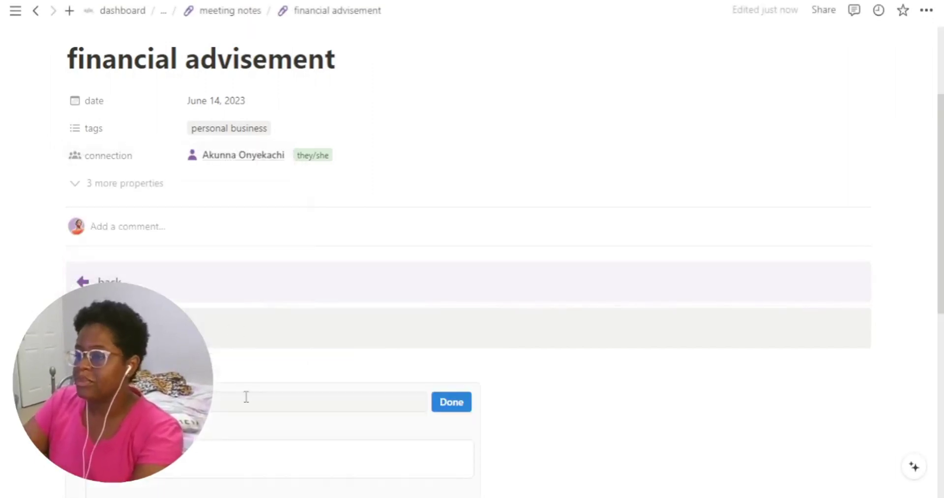
scroll(267, 386, down, 1)
scroll(268, 386, down, 2)
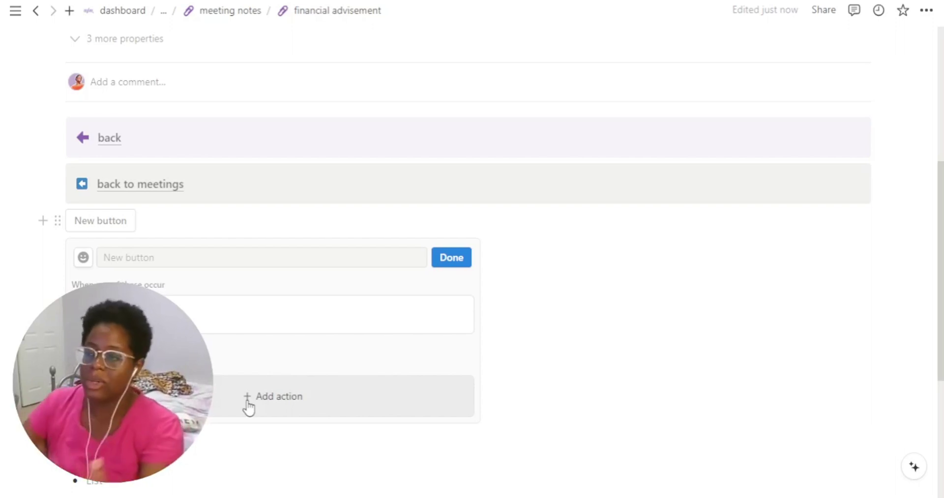
Set the button's action to open the meeting notes page in Full page mode
click(247, 403)
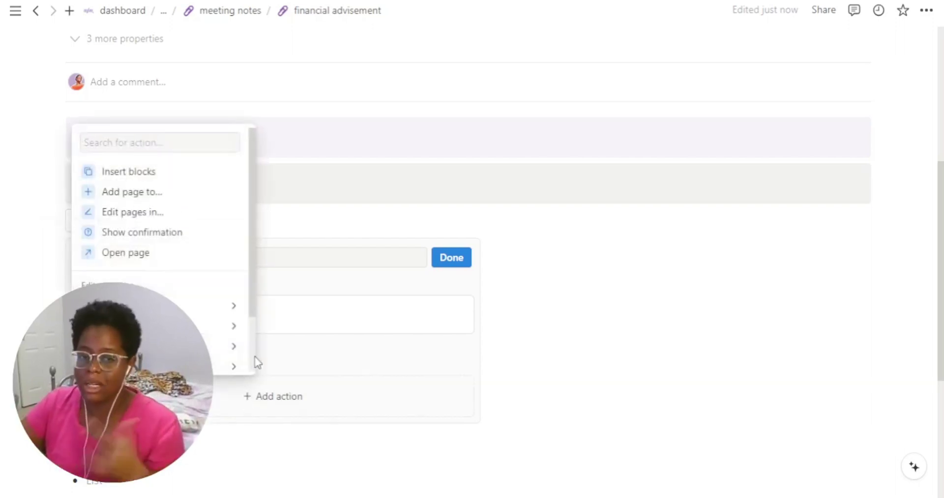
click(208, 258)
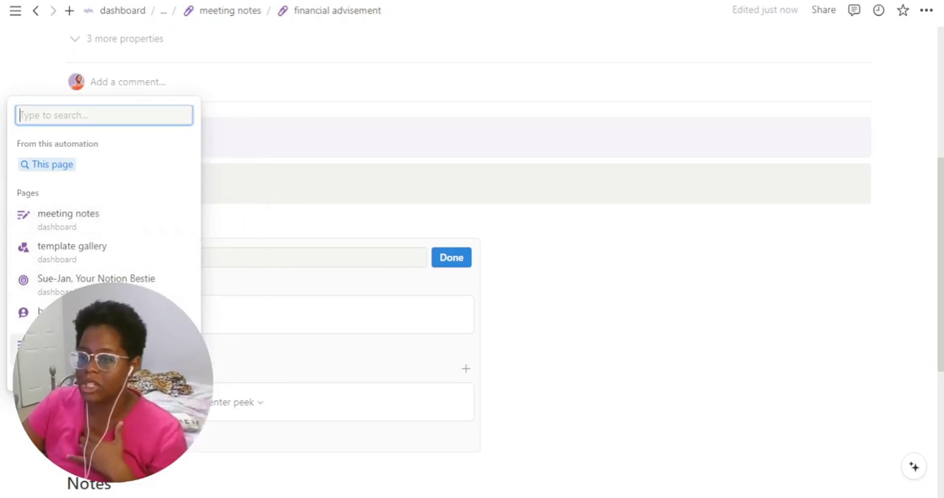
click(49, 350)
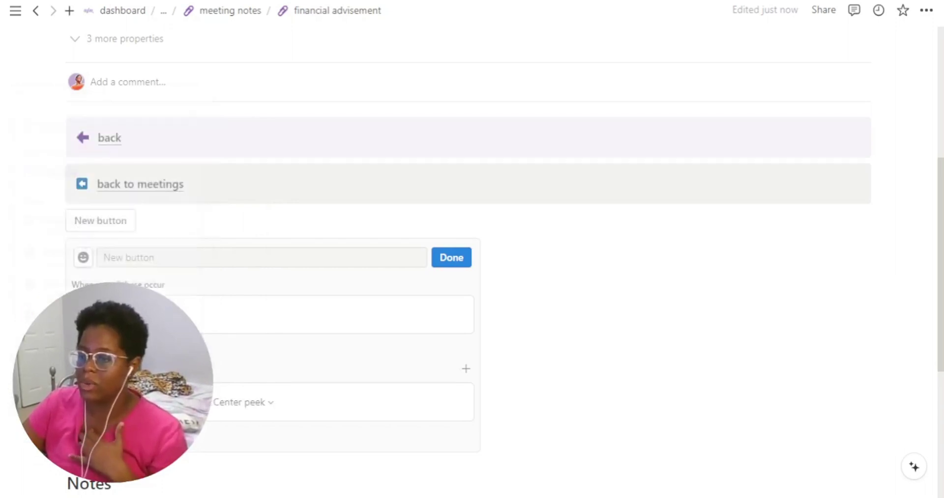
click(268, 406)
click(224, 380)
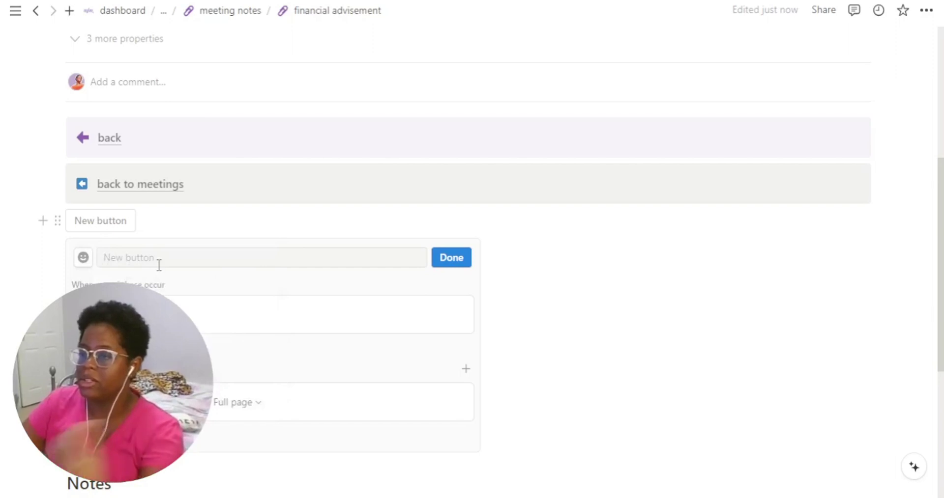
Name the button 'back to meetings page', finish setup, and test it
click(179, 258)
text(back to meetings page)
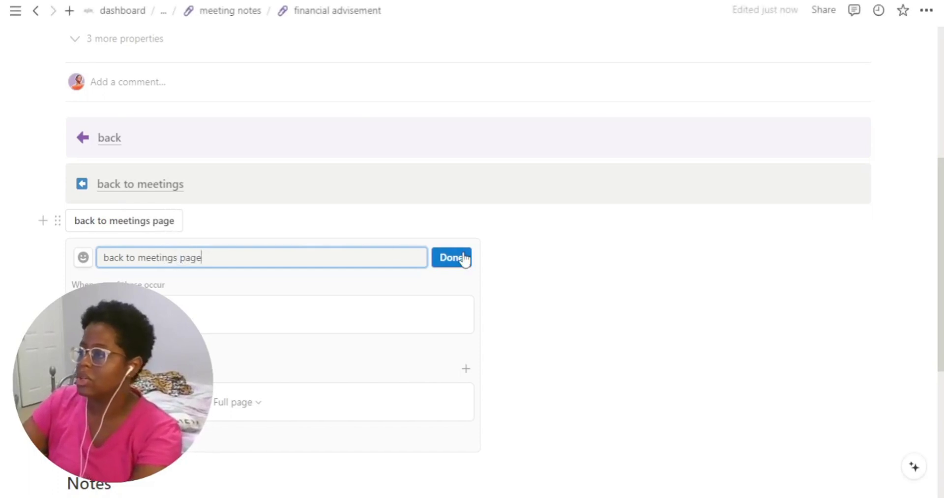
click(451, 258)
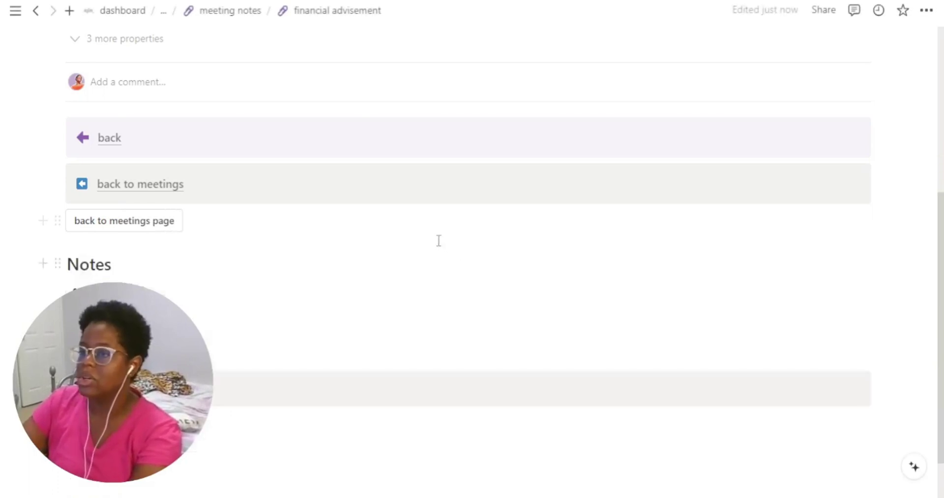
click(144, 219)
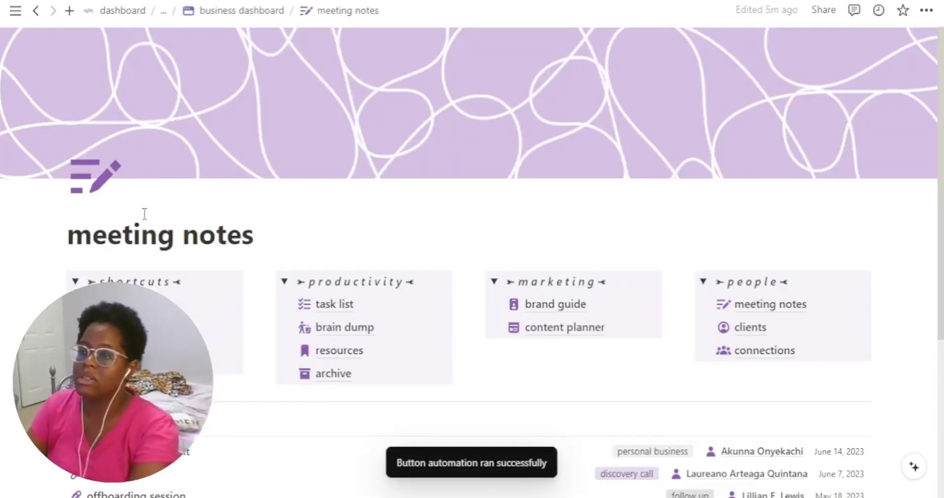
scroll(144, 214, down, 5)
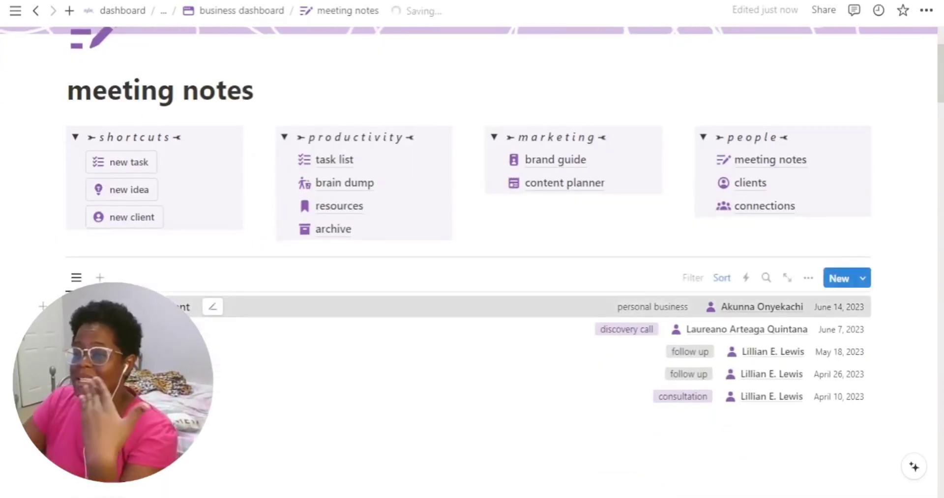
click(167, 307)
scroll(251, 279, down, 3)
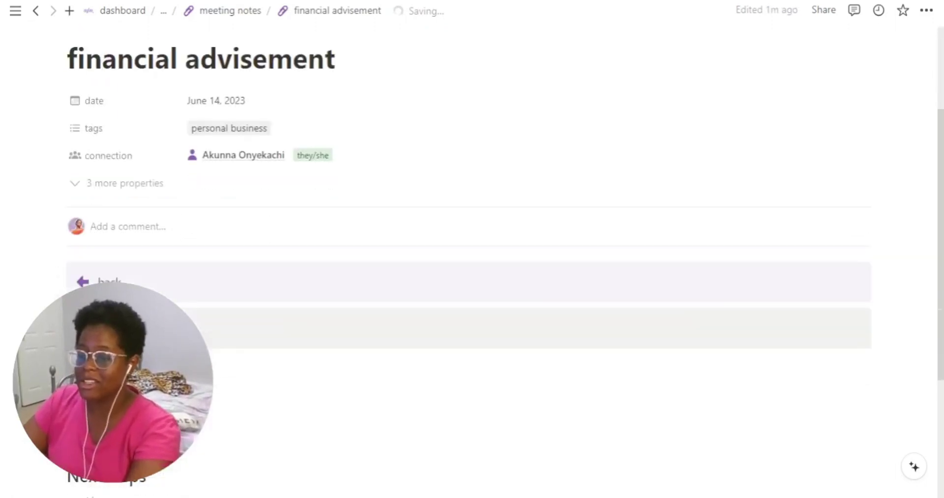
click(98, 282)
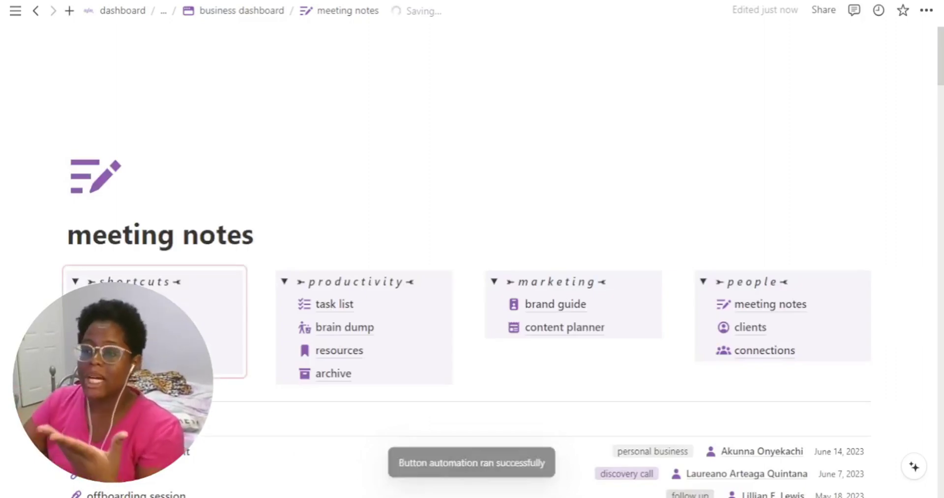
Add an empty purple-background line at the bottom of meeting notes and copy its block link
scroll(163, 246, down, 2)
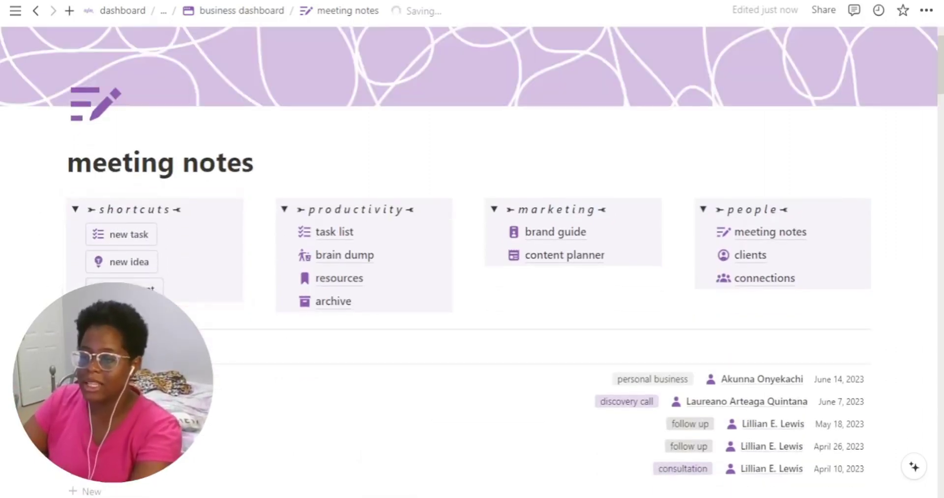
scroll(234, 326, down, 5)
scroll(235, 325, down, 3)
scroll(235, 326, down, 3)
click(187, 360)
key(ctrl+/)
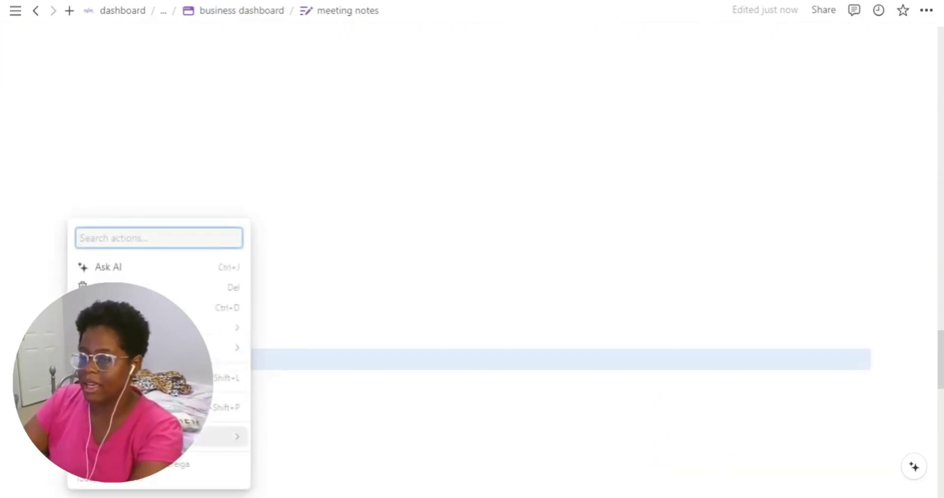
click(339, 172)
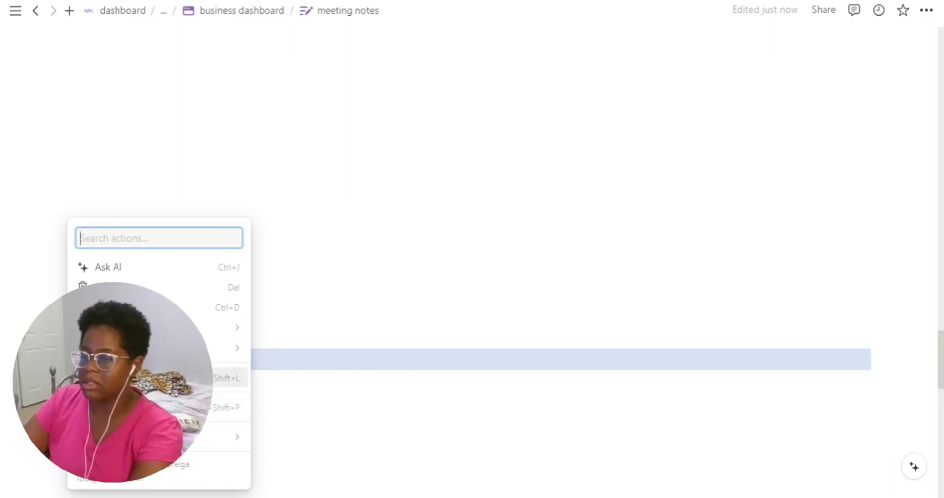
click(226, 377)
Open the financial advisement entry as a page
scroll(233, 425, up, 10)
scroll(232, 426, down, 3)
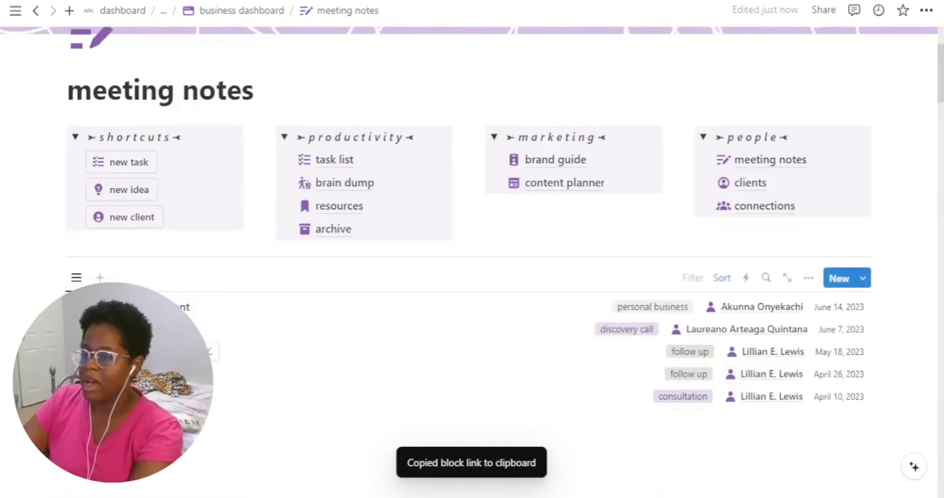
click(177, 307)
scroll(288, 276, down, 2)
Duplicate the 'back to meetings' callout and reword the copy to end in 'page'
scroll(147, 295, down, 3)
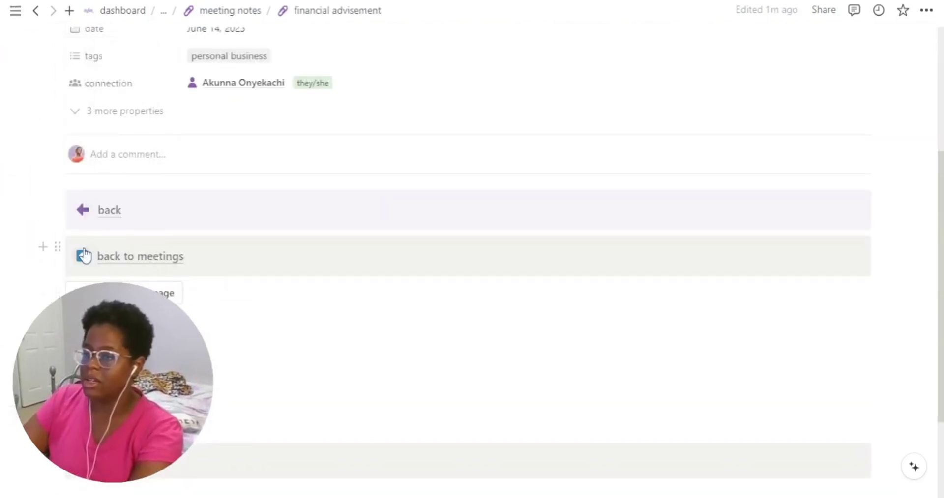
click(59, 246)
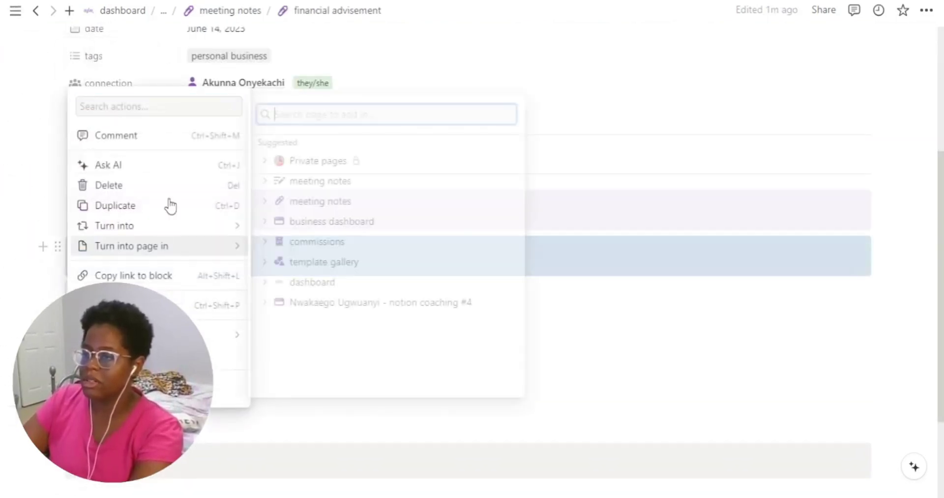
click(169, 205)
drag(211, 301, 162, 302)
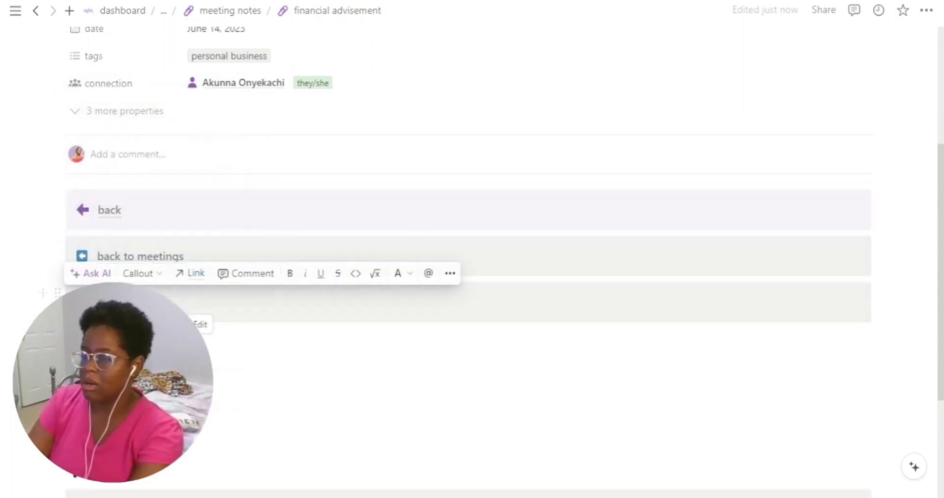
key(BackSpace)
text(page)
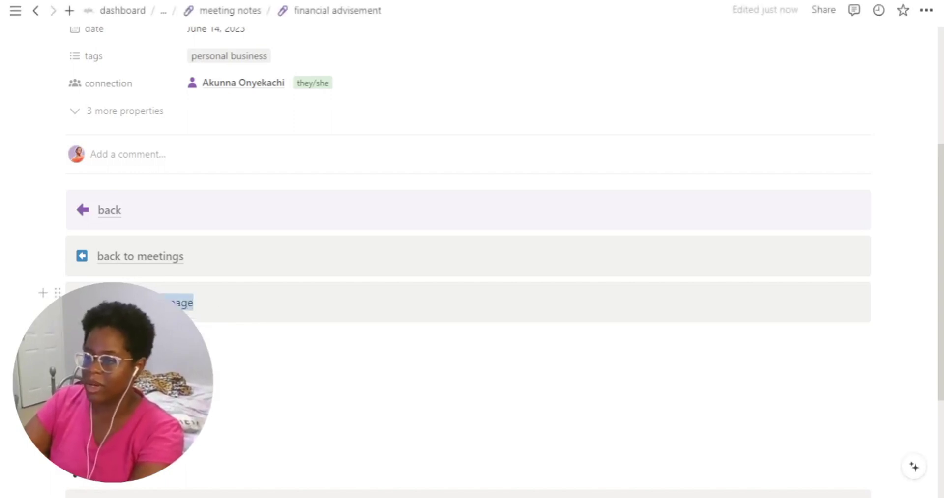
key(Right)
Give the copied callout a down-arrow icon
click(82, 303)
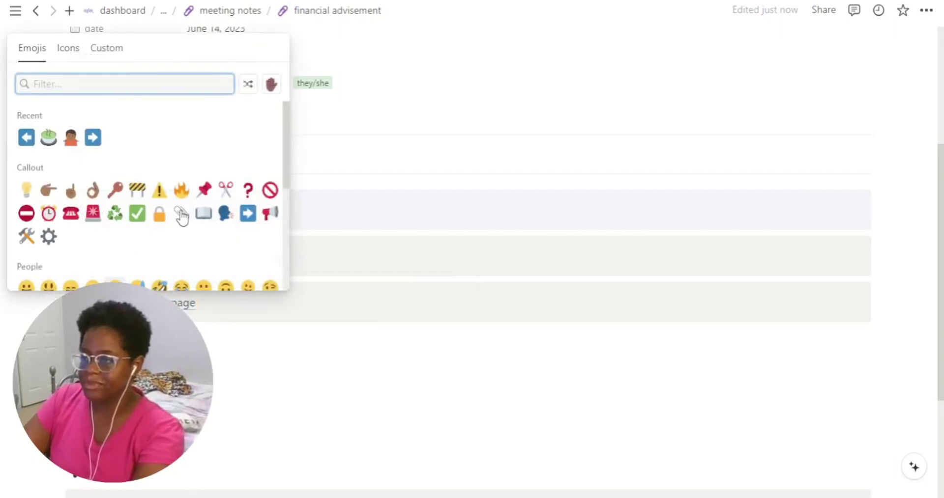
text(b)
text(own)
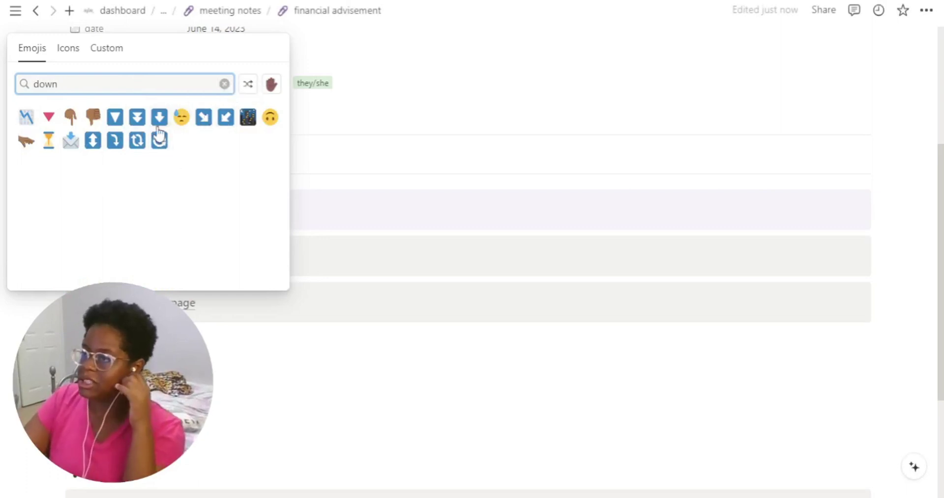
click(160, 122)
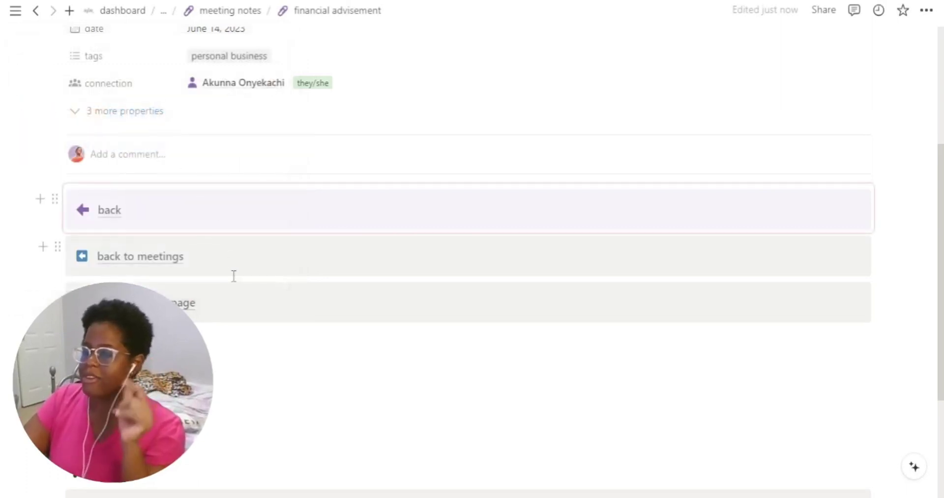
Follow the down-arrow callout's link to the purple anchor at the bottom of meeting notes
click(138, 303)
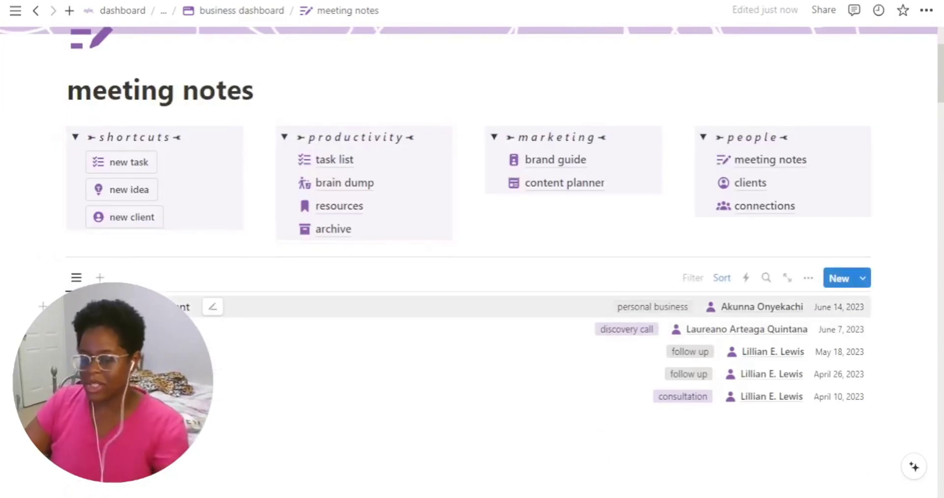
Open a second tab showing the meeting notes page and scroll through it
ctrl+click(147, 307)
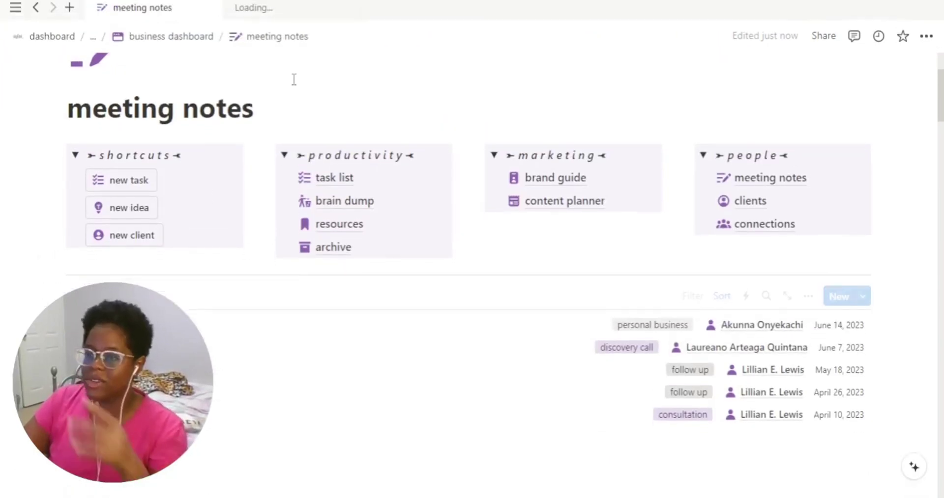
click(301, 14)
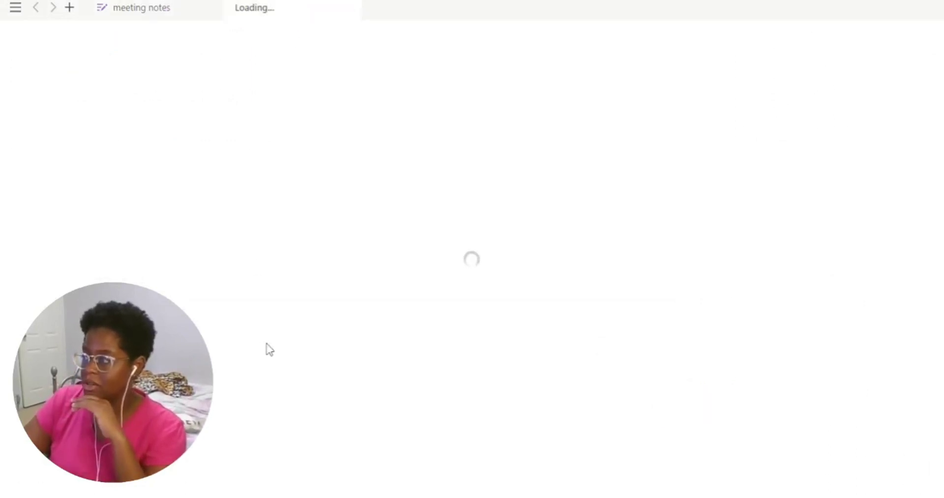
click(139, 7)
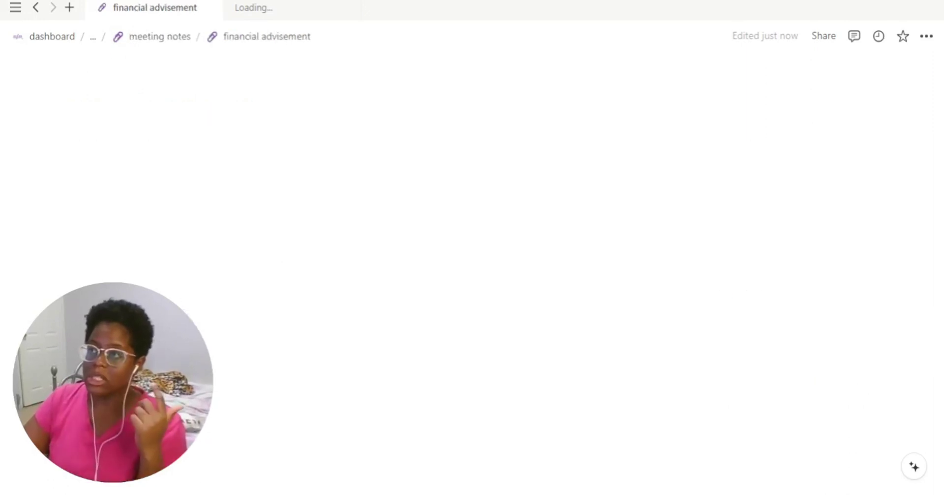
scroll(209, 299, down, 2)
scroll(209, 299, down, 2)
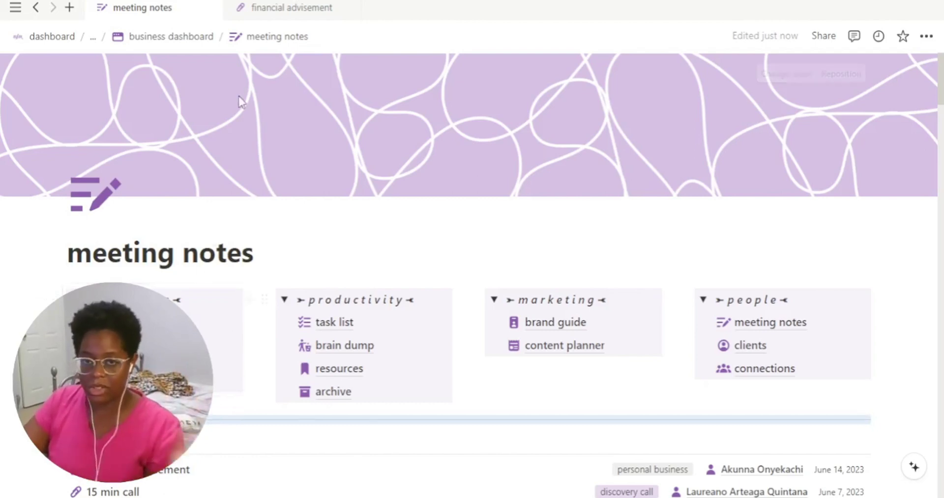
scroll(240, 102, down, 3)
From financial advisement, follow the down-arrow link to the bottom anchor, then return to the first tab
click(276, 11)
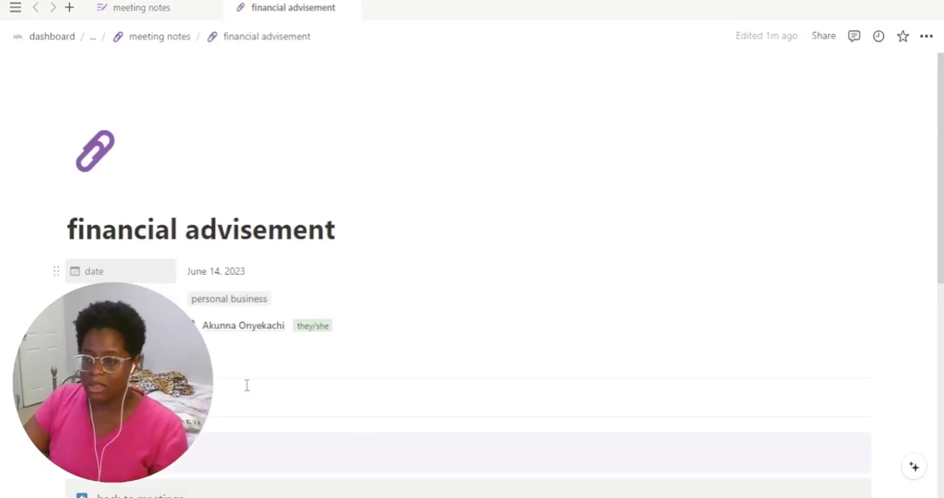
scroll(247, 385, down, 3)
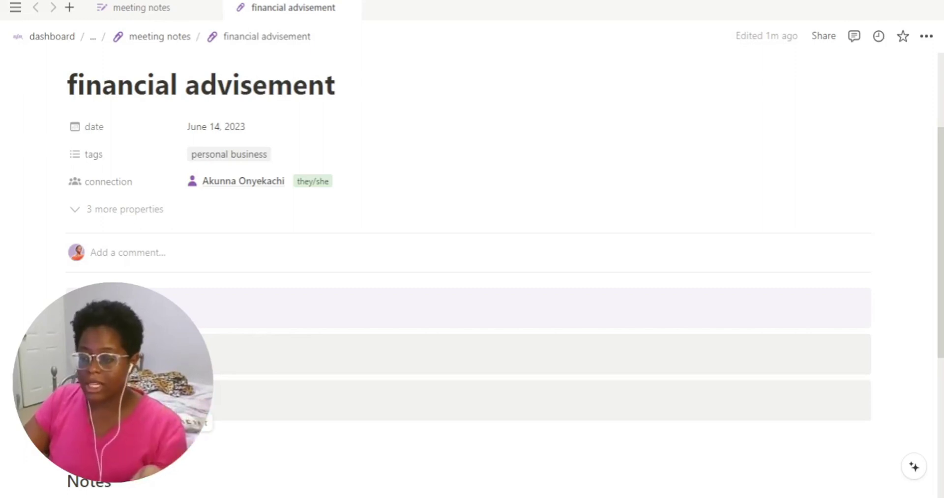
key(ctrl+bracketleft)
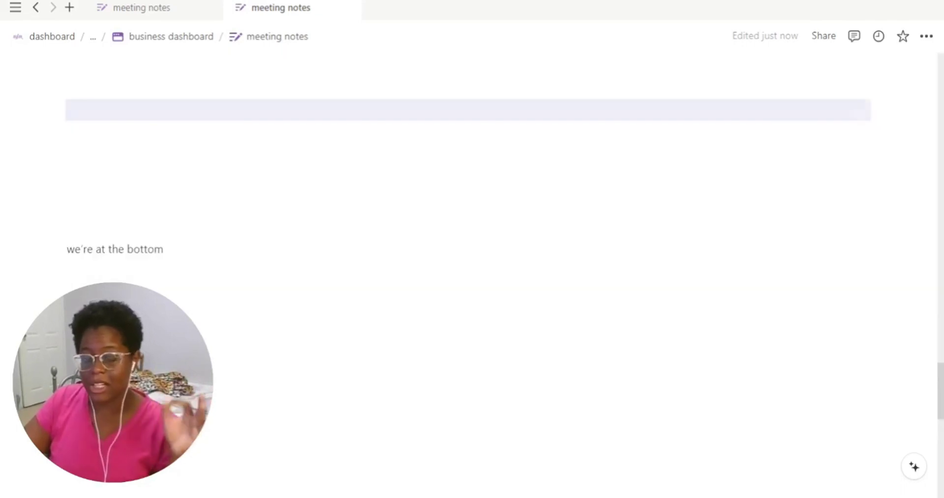
scroll(472, 246, up, 2)
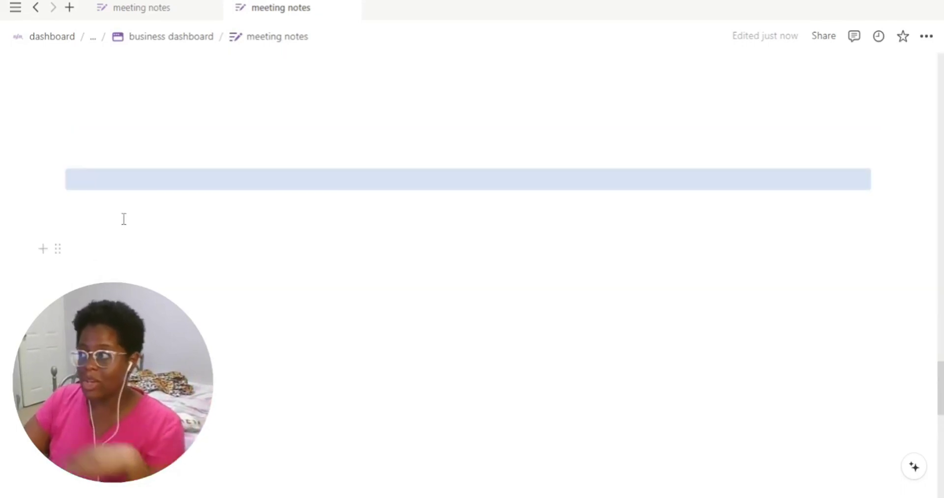
scroll(186, 247, down, 3)
scroll(185, 247, down, 3)
scroll(185, 247, up, 3)
scroll(185, 247, up, 4)
scroll(186, 247, down, 2)
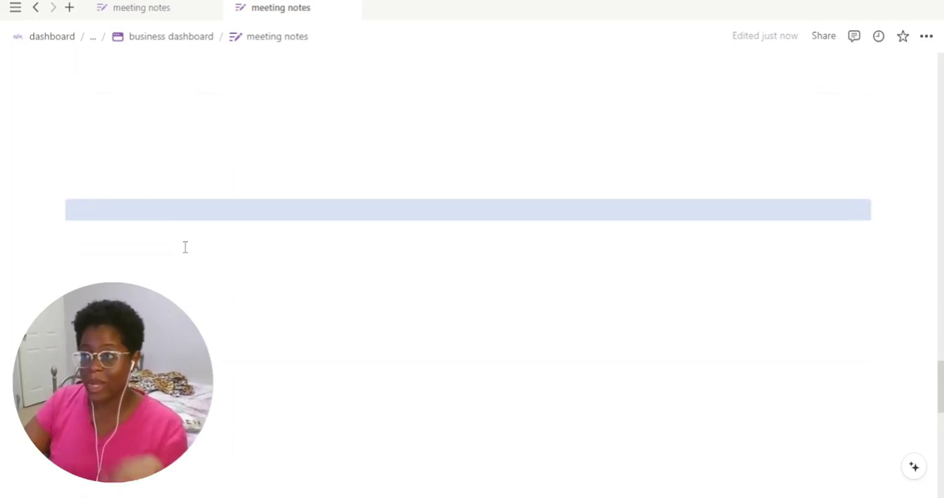
click(157, 8)
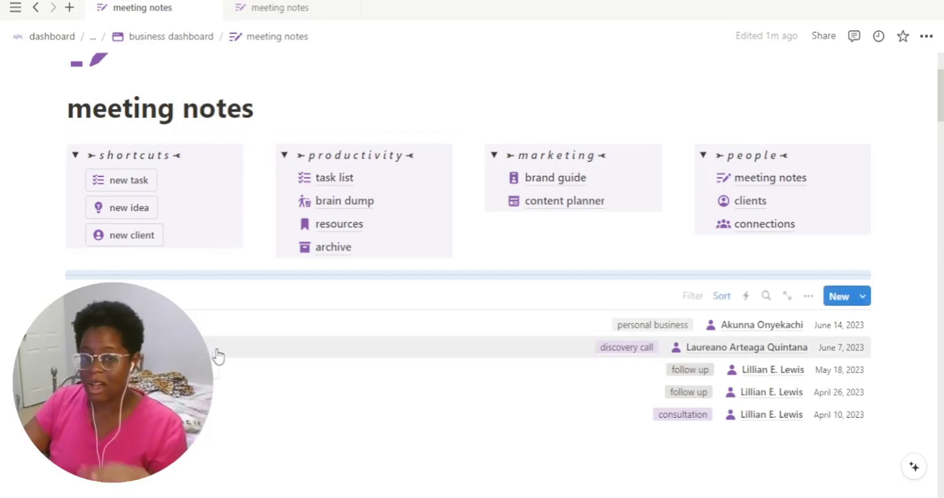